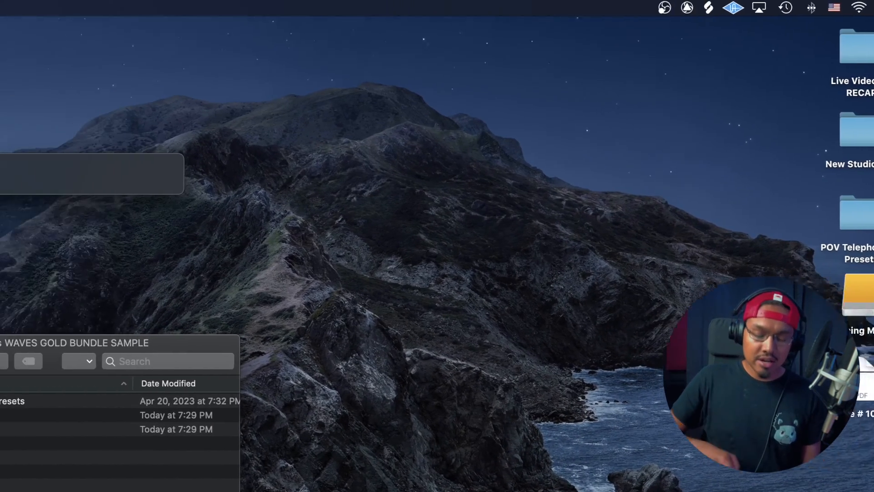
# - Search the Mac for "channel strip settings", open the Channel Strip Settings folder and check its folder path
pyautogui.write('channel strip setting')
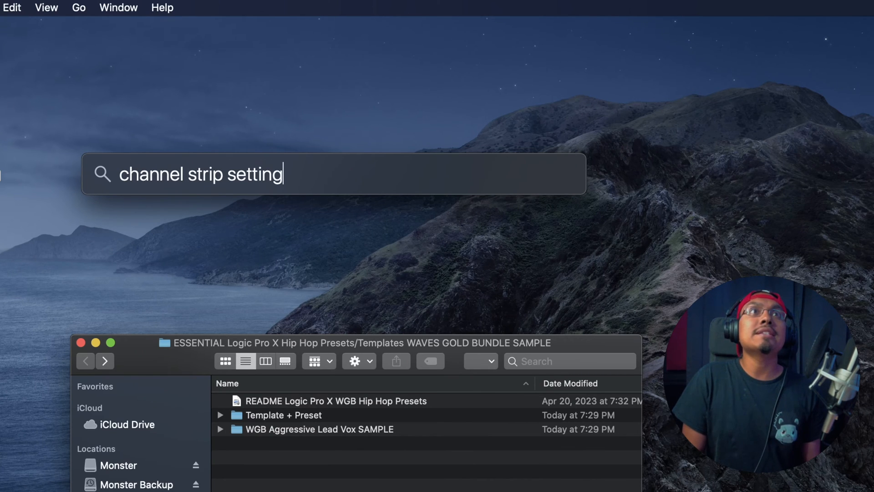
pyautogui.write('s')
pyautogui.press('Return')
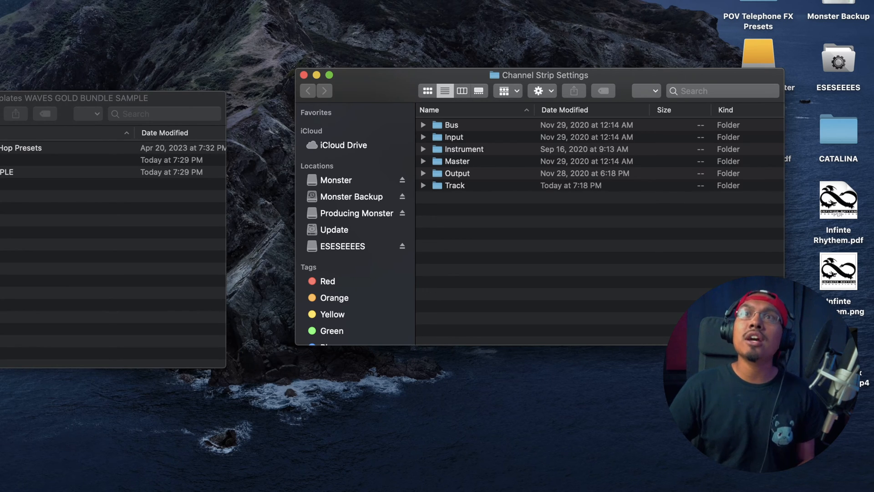
pyautogui.keyDown('super'); pyautogui.click(500, 77); pyautogui.keyUp('super')
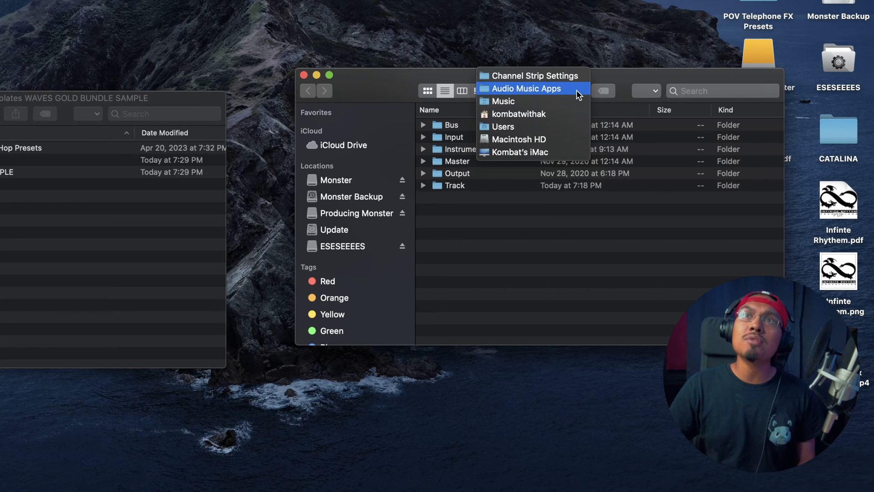
pyautogui.click(390, 84)
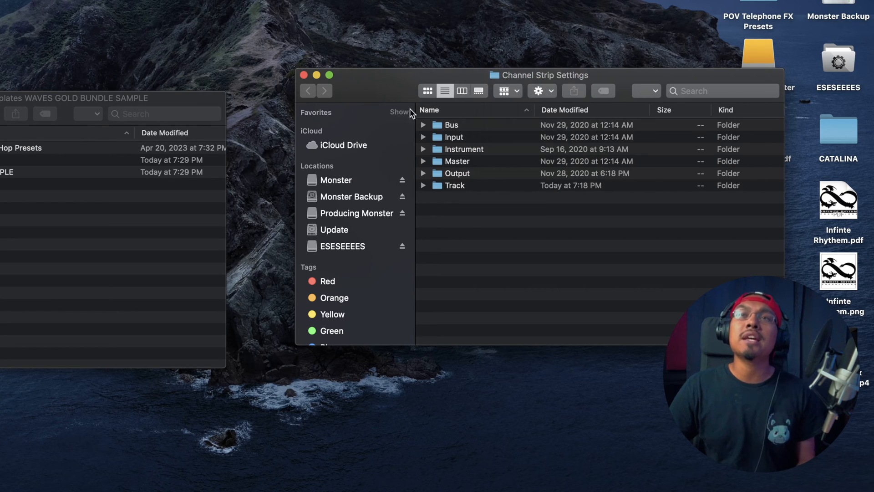
# - Copy the WGB Aggressive Lead Vox SAMPLE folder into the Track folder of Channel Strip Settings and close that folder's window
pyautogui.doubleClick(444, 186)
pyautogui.moveTo(378, 88); pyautogui.dragTo(381, 79)
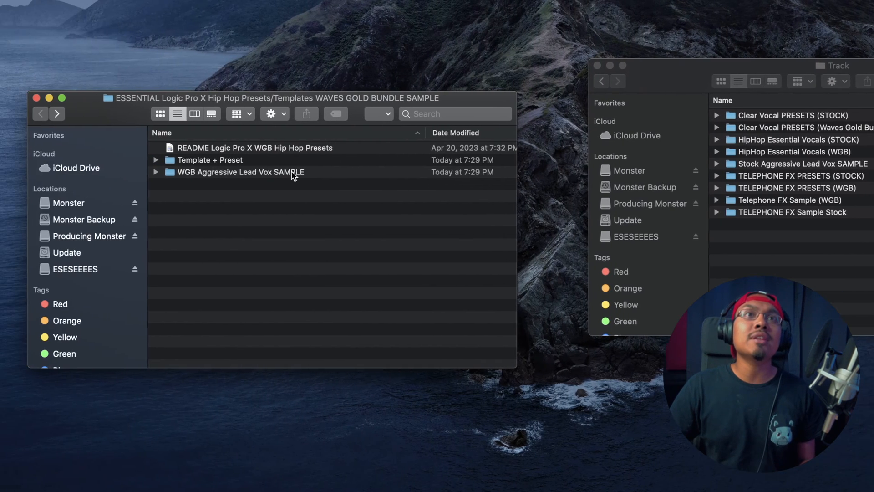
pyautogui.click(246, 172)
pyautogui.moveTo(247, 173); pyautogui.dragTo(844, 273)
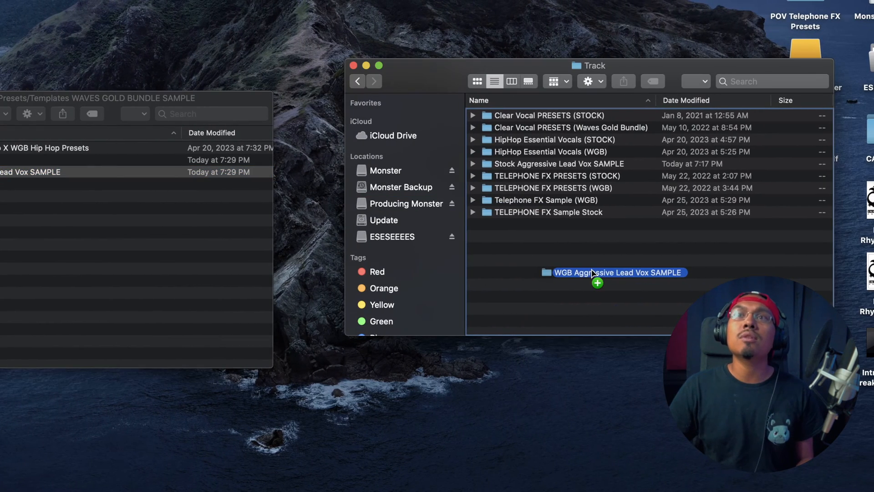
pyautogui.moveTo(592, 272); pyautogui.dragTo(592, 275)
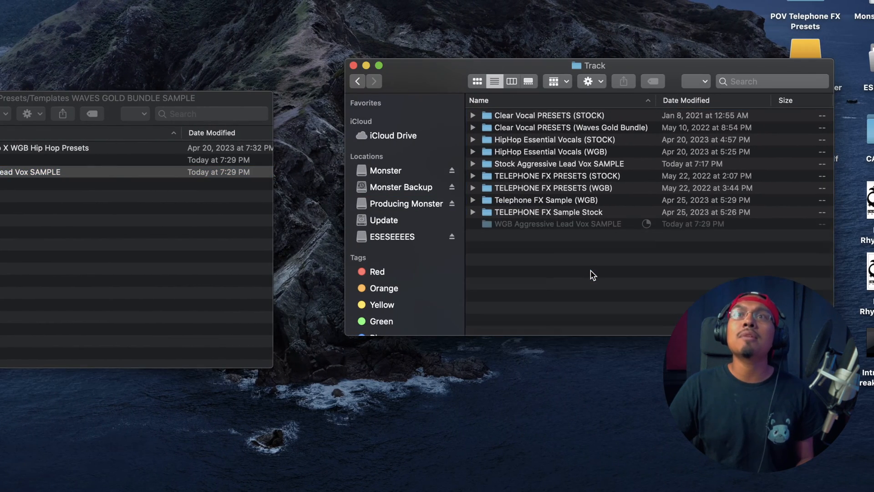
pyautogui.click(352, 66)
# - Open the Aggressive Bay Area Vocals WGB template from the Template + Preset folder in Logic Pro X
pyautogui.moveTo(0, 112); pyautogui.dragTo(75, 97)
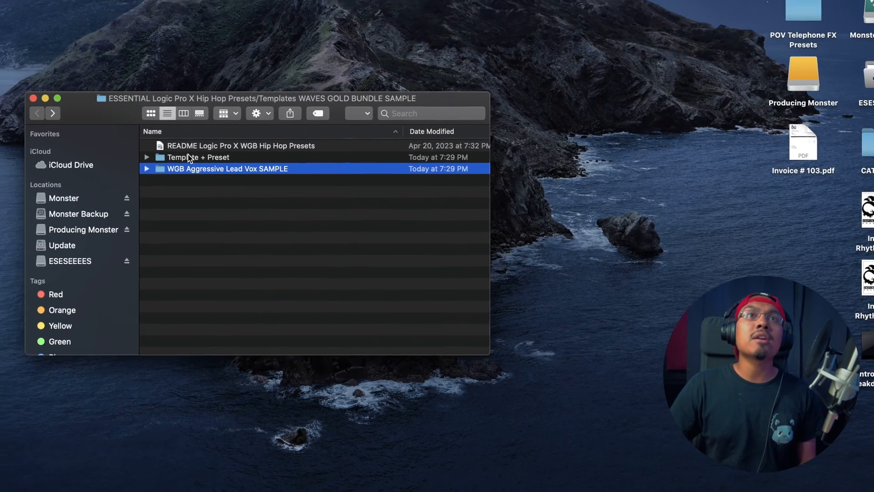
pyautogui.doubleClick(189, 145)
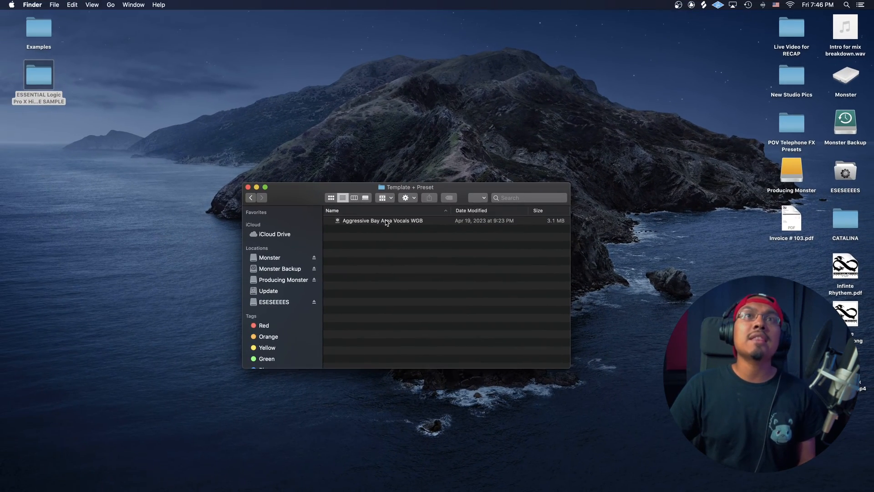
pyautogui.doubleClick(385, 220)
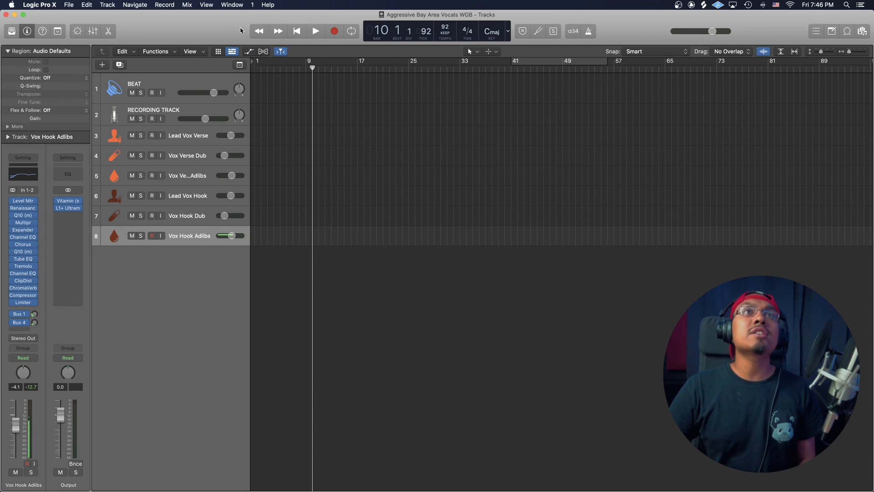
# - Save a copy of the template project to the Desktop under the name Example 1
pyautogui.click(69, 4)
pyautogui.click(93, 80)
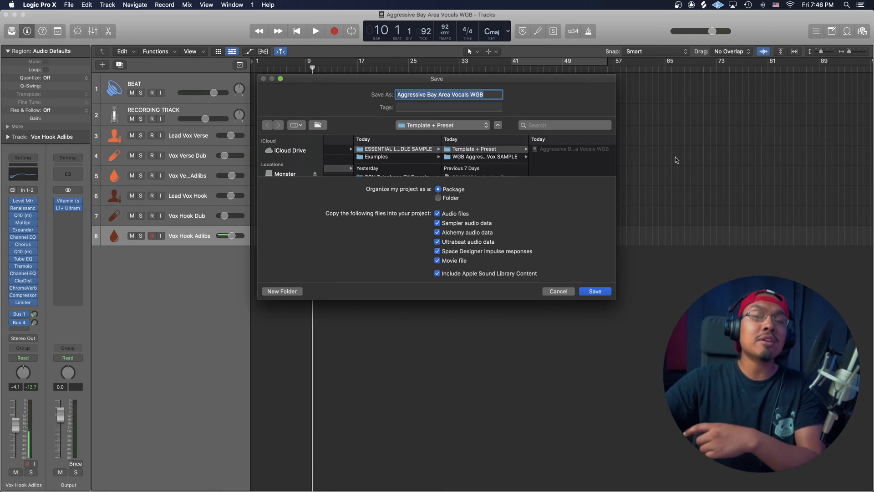
pyautogui.hscroll(-5, 403, 165)
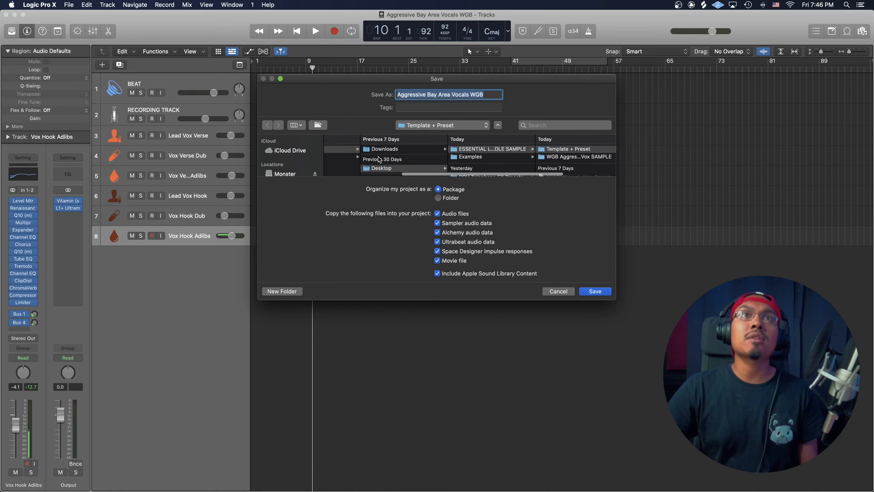
pyautogui.click(387, 168)
pyautogui.press('Tab')
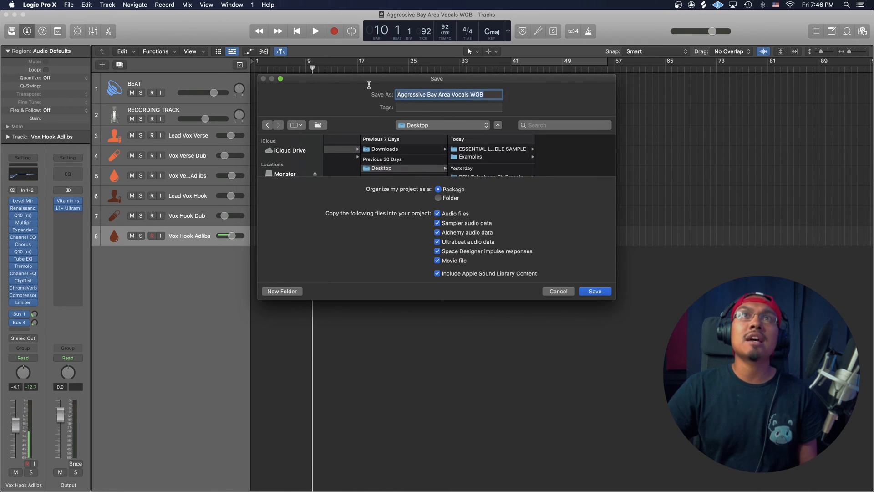
pyautogui.write('Example 1')
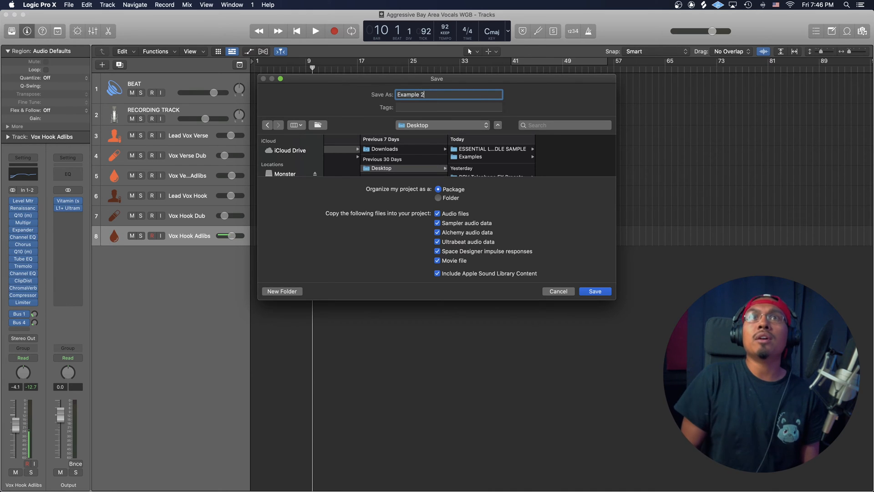
pyautogui.click(595, 292)
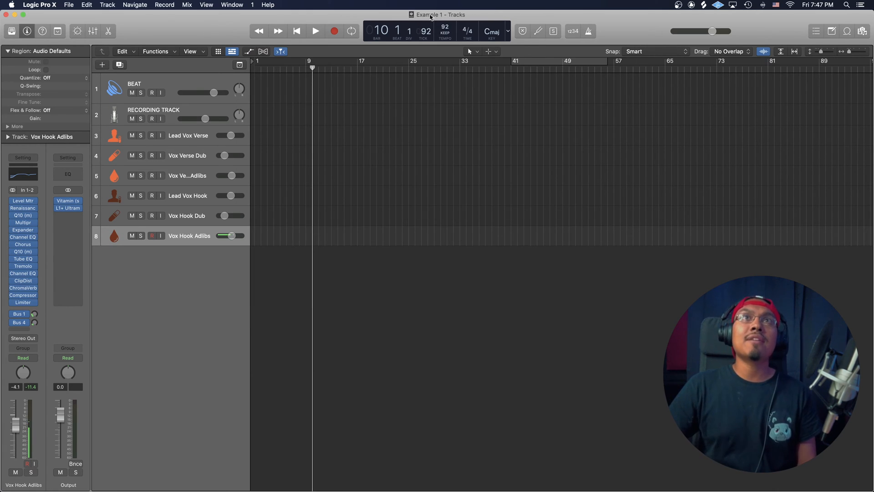
# - Show the mixer, examine the plug-in chains, sends and bus channels of the template's tracks, and hide it again
pyautogui.click(164, 113)
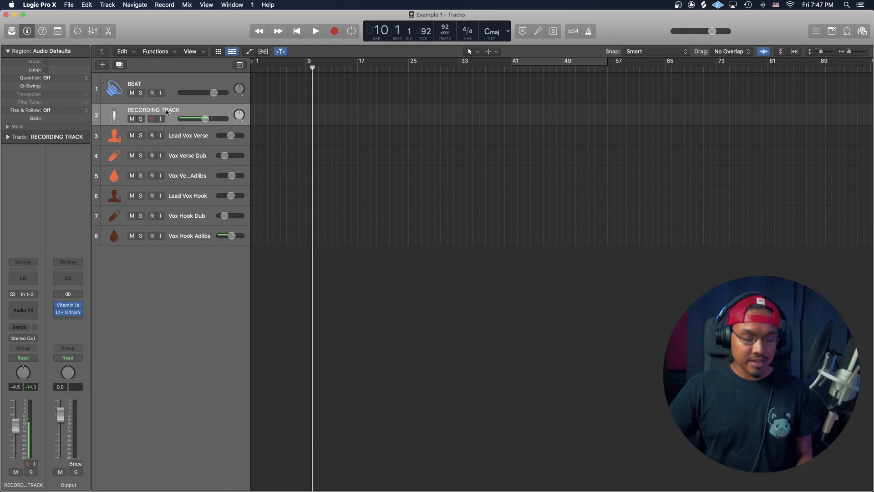
pyautogui.press('x')
pyautogui.scroll(5, 308, 360)
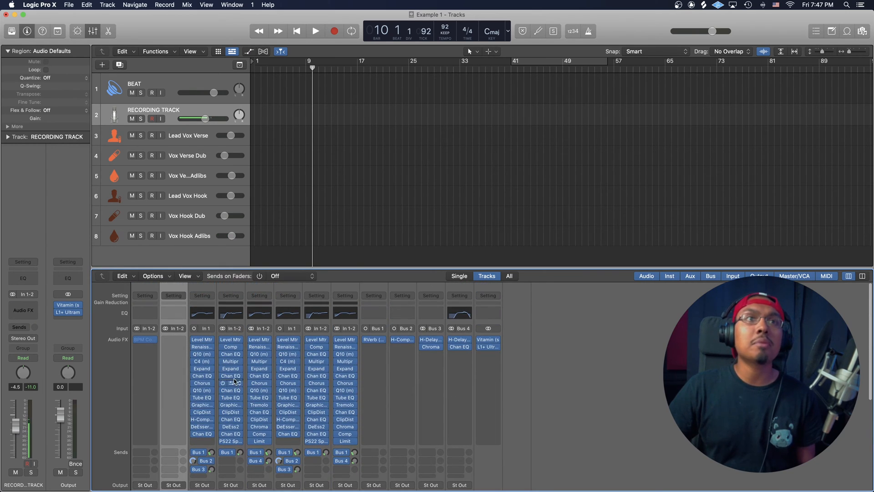
pyautogui.scroll(-1, 505, 374)
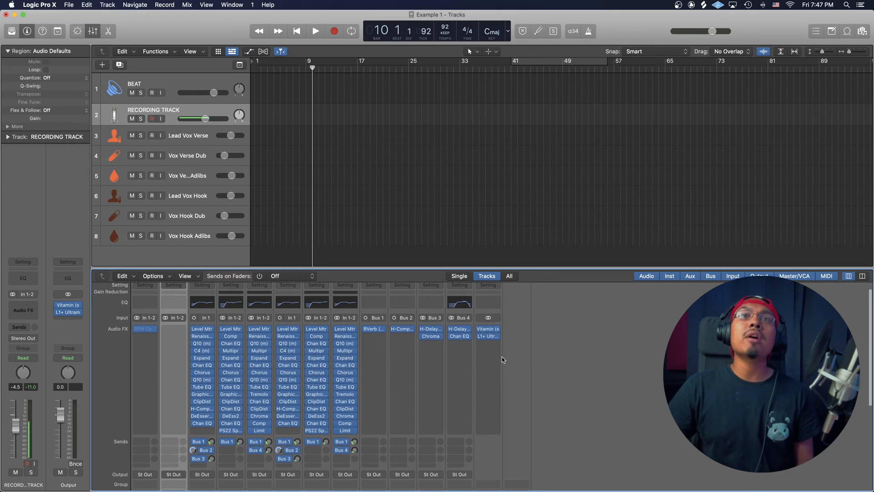
pyautogui.scroll(1, 479, 345)
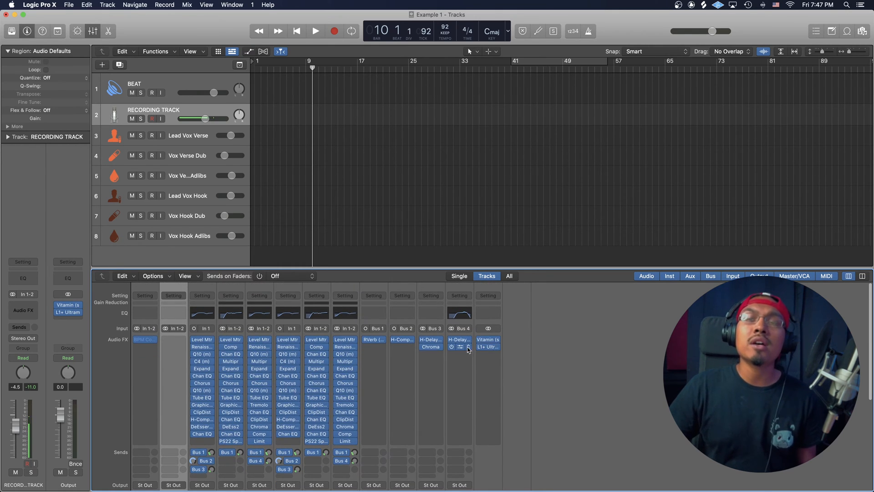
pyautogui.scroll(-5, 467, 351)
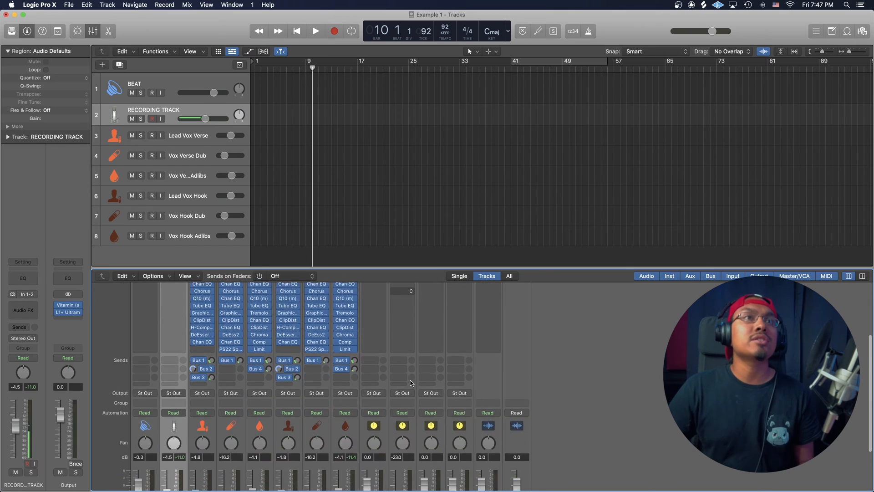
pyautogui.press('x')
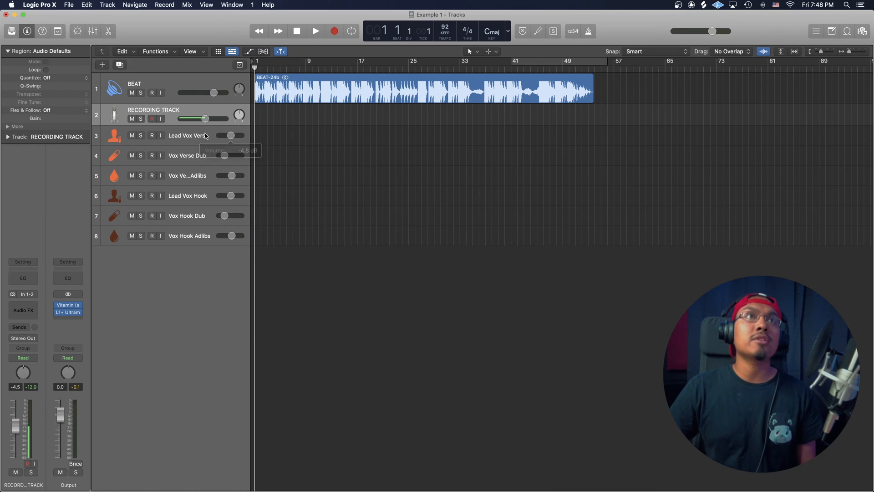
# - Duplicate the Lead Vox Verse track and delete the duplicate
pyautogui.click(195, 138)
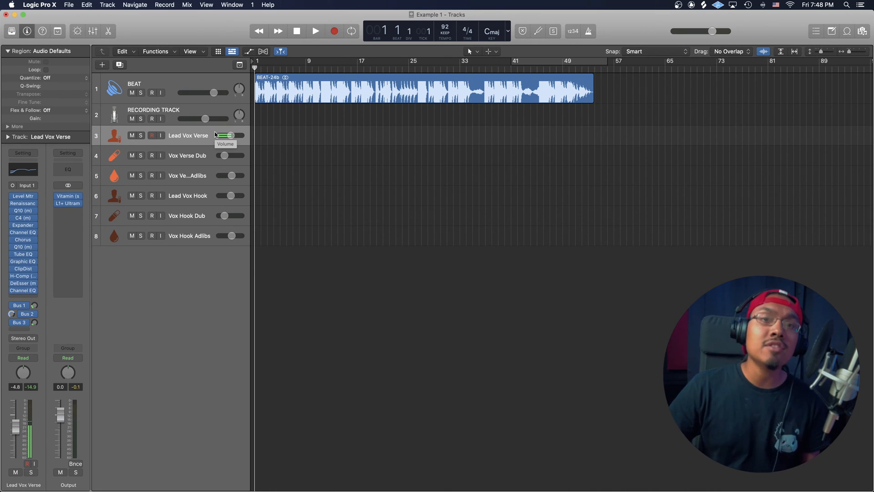
pyautogui.press('super+d')
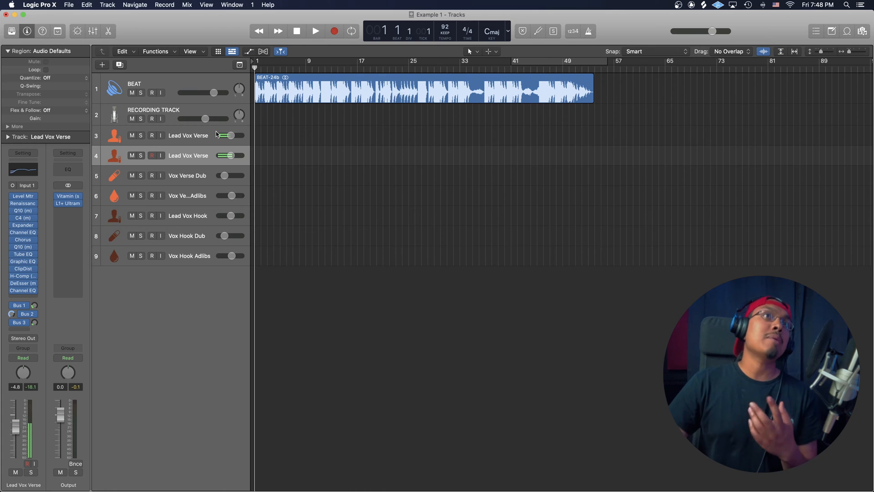
pyautogui.press('super+BackSpace')
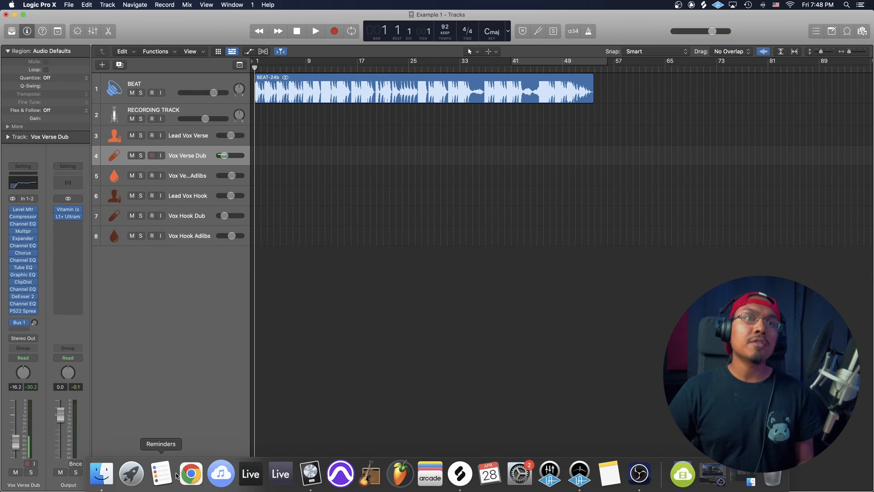
# - Import the Main Vocal audio file from Finder onto RECORDING TRACK, starting at bar 1
pyautogui.click(102, 472)
pyautogui.moveTo(557, 292); pyautogui.dragTo(268, 127)
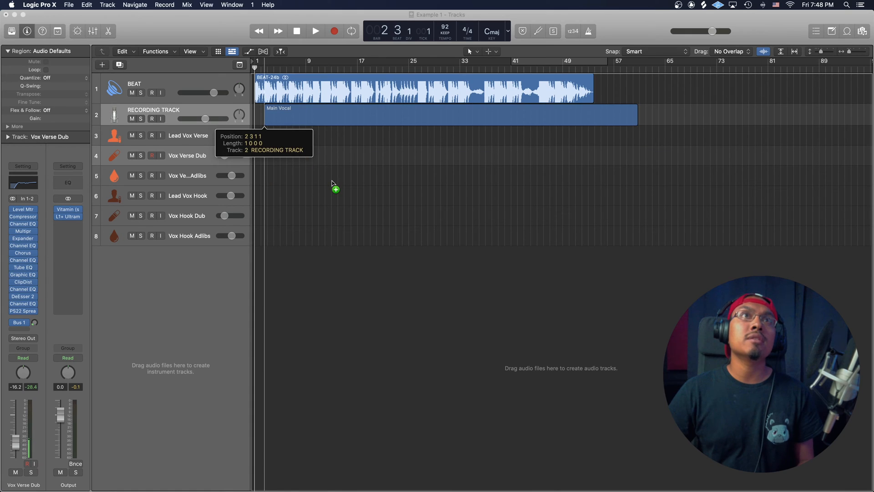
pyautogui.moveTo(332, 182); pyautogui.dragTo(347, 178)
pyautogui.moveTo(314, 102); pyautogui.dragTo(304, 104)
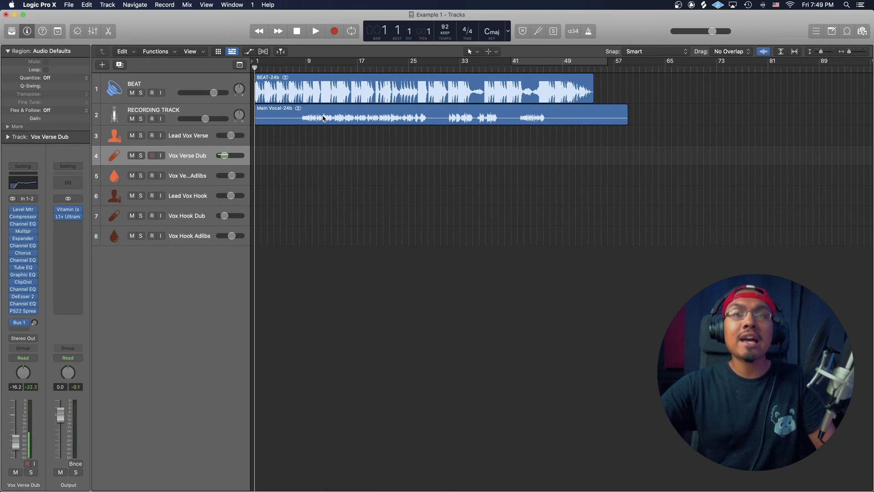
# - Play the song from about bar 8 and balance the levels by raising RECORDING TRACK and lowering BEAT
pyautogui.click(303, 69)
pyautogui.press('space')
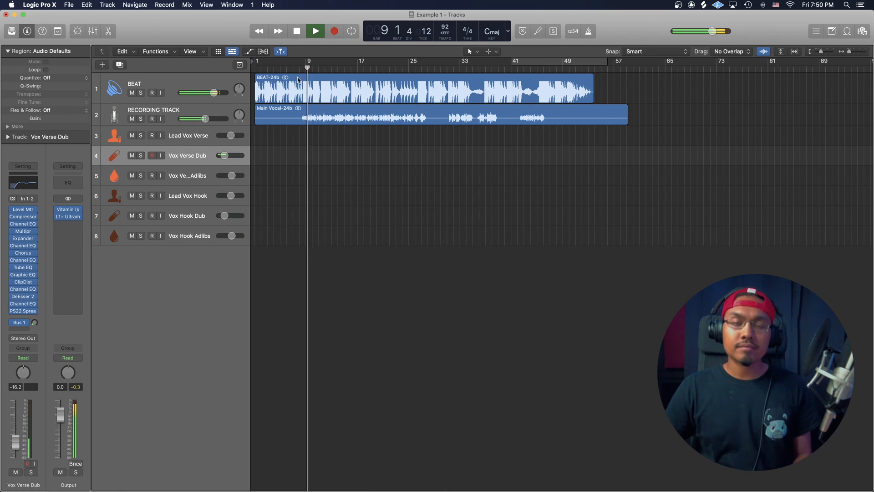
pyautogui.moveTo(205, 119); pyautogui.dragTo(207, 92)
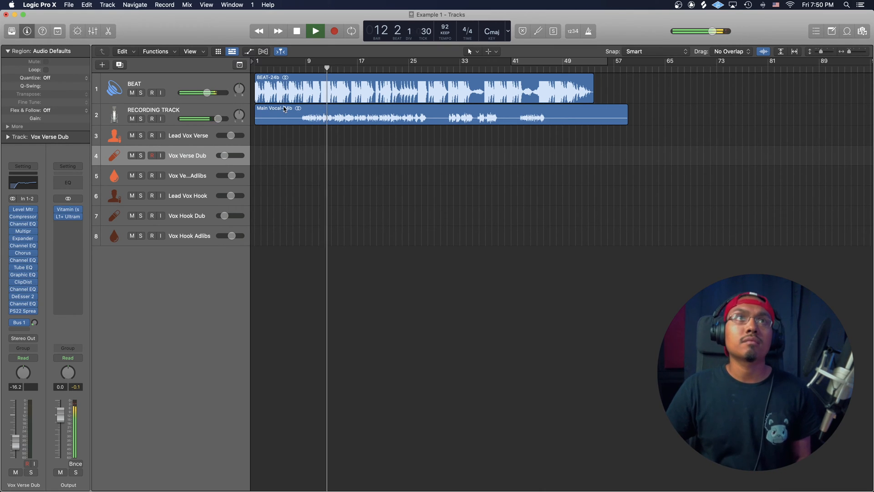
pyautogui.press('space')
# - Move the Main Vocal region to the Lead Vox Verse track and play it back from about bar 8
pyautogui.moveTo(292, 113); pyautogui.dragTo(291, 134)
pyautogui.click(305, 68)
pyautogui.press('space')
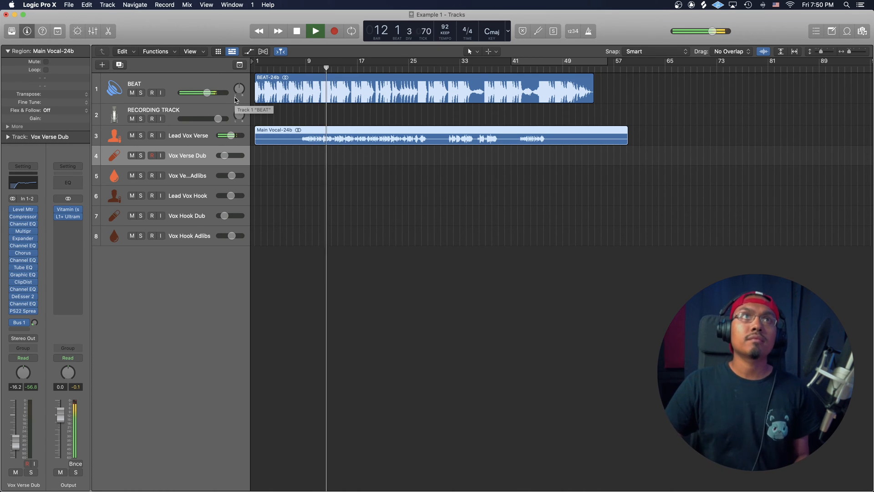
pyautogui.press('space')
# - Import Adlibs.wav from the Bay Area STEMS folder onto RECORDING TRACK at bar 1 and listen to it in playback
pyautogui.moveTo(190, 488)
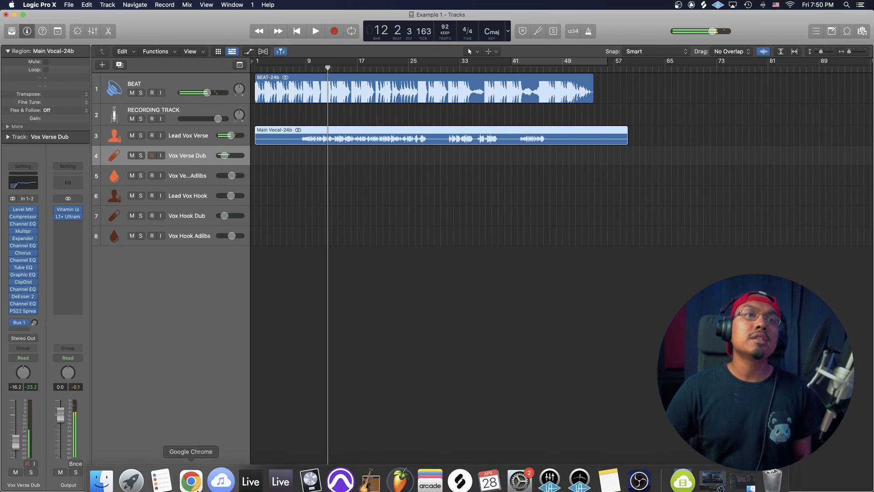
pyautogui.click(101, 479)
pyautogui.moveTo(553, 268); pyautogui.dragTo(255, 120)
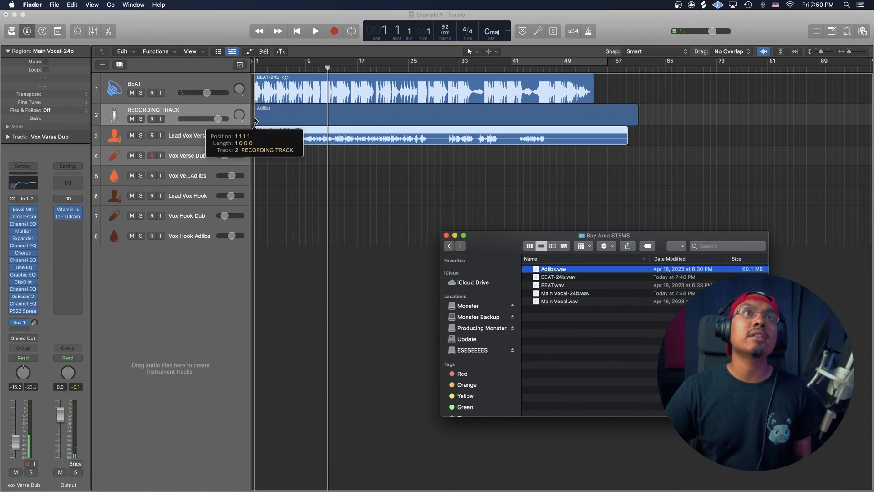
pyautogui.click(335, 170)
pyautogui.press('space')
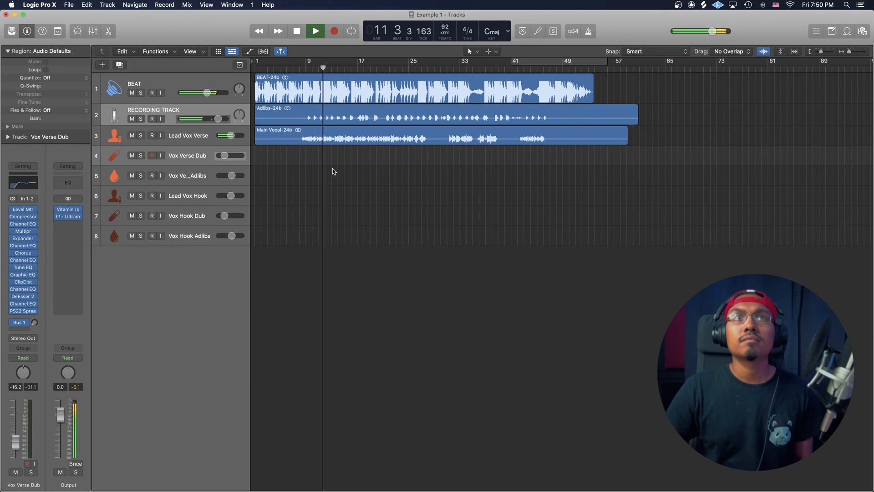
pyautogui.press('space')
# - Move the Adlibs region to the Vox Verse Adlibs track and raise that track's volume slightly while playing from about bar 8
pyautogui.moveTo(318, 119); pyautogui.dragTo(318, 181)
pyautogui.click(300, 67)
pyautogui.press('space')
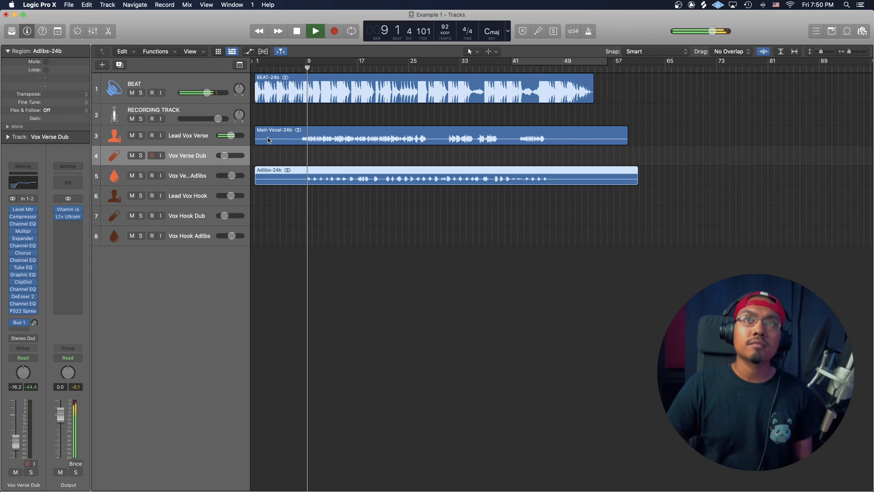
pyautogui.moveTo(234, 177); pyautogui.dragTo(239, 179)
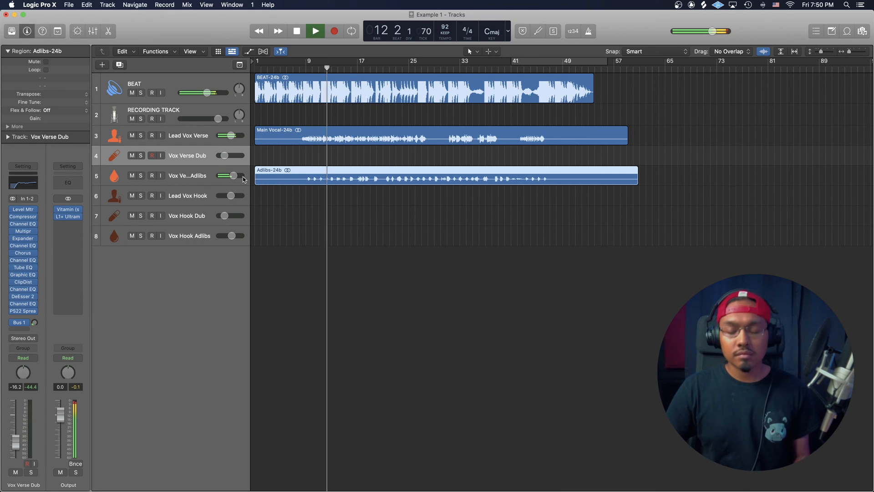
pyautogui.press('space')
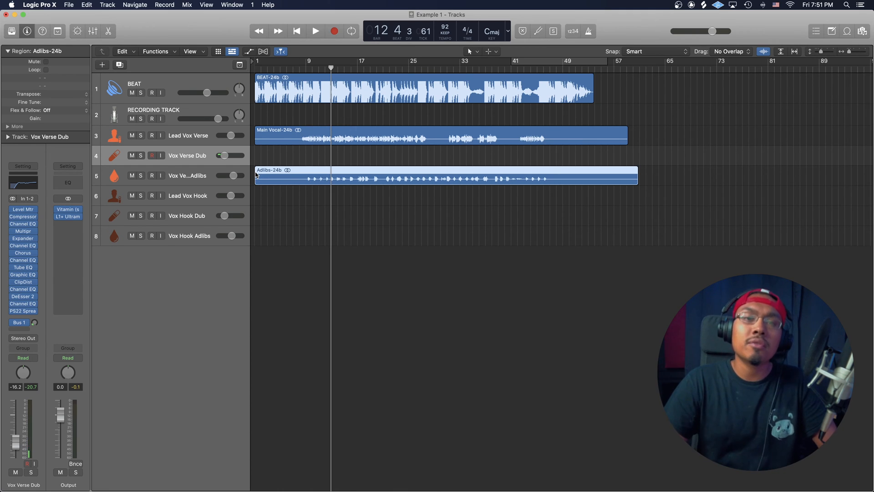
pyautogui.click(258, 137)
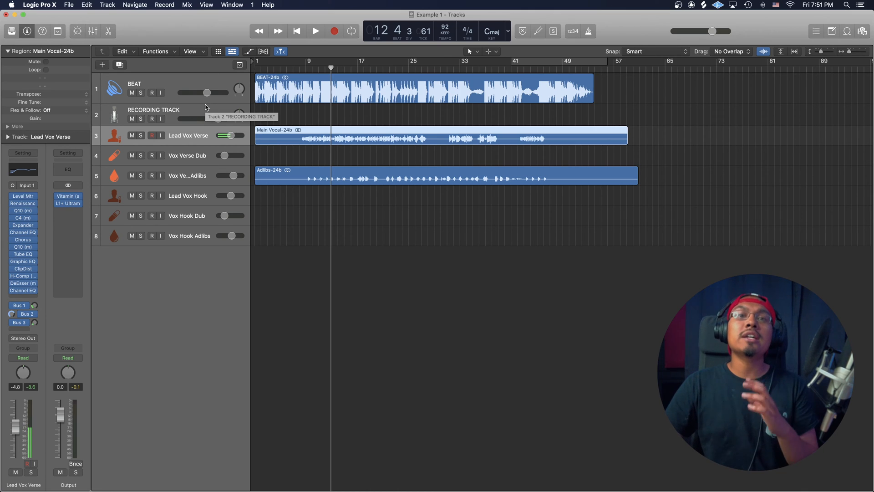
# - Add a new audio track below Lead Vox Verse and show the User Channel Strip Settings in the library
pyautogui.click(102, 64)
pyautogui.click(566, 173)
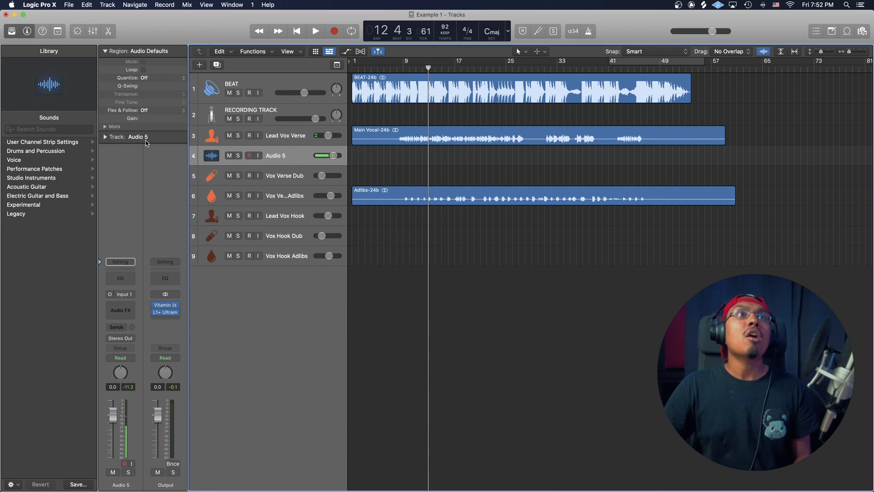
pyautogui.click(68, 142)
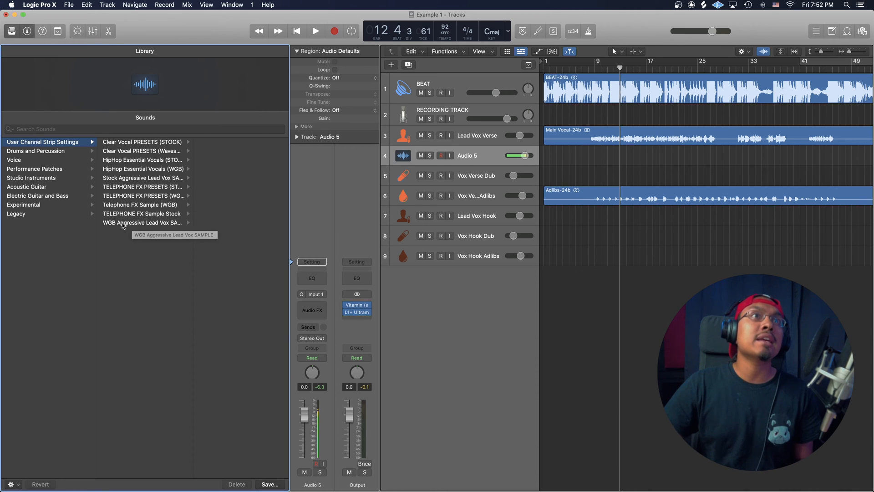
# - Try the Aggressive Lead Vox, Aggressive Lead Double and Aggressive Lead Adlibs presets from WGB Aggressive Lead Vox SAMPLE on the new track
pyautogui.click(147, 225)
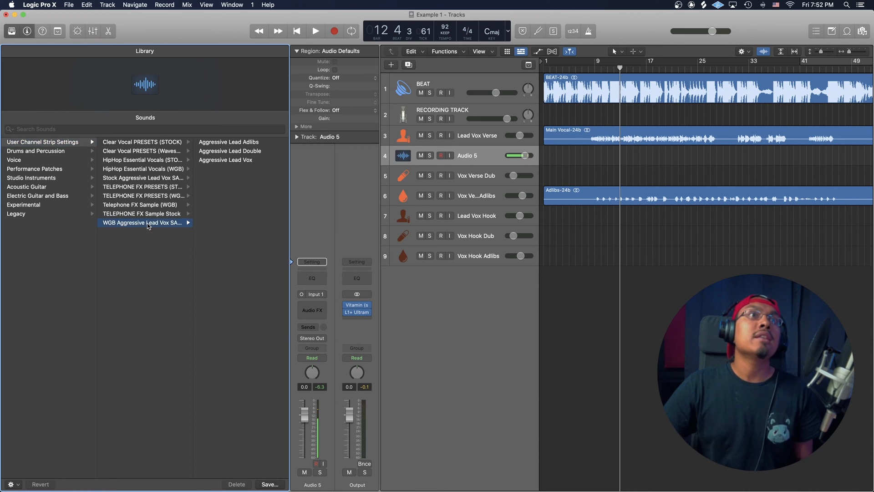
pyautogui.click(218, 162)
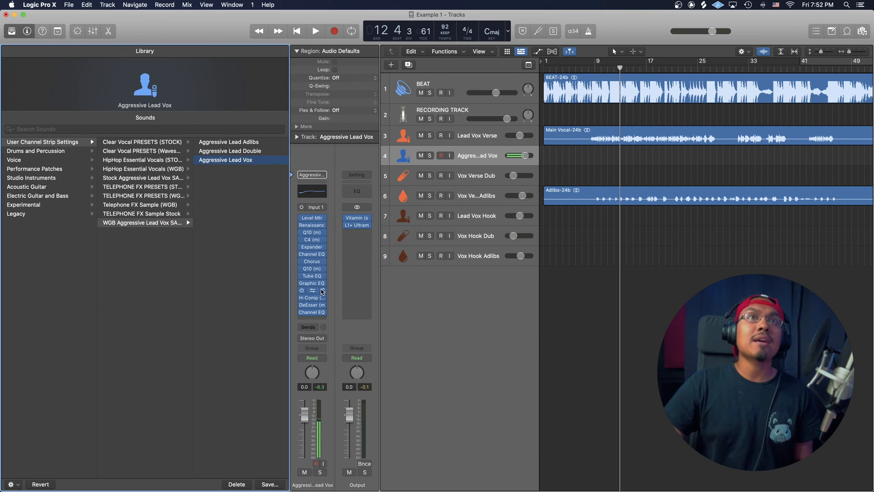
pyautogui.click(258, 150)
pyautogui.click(244, 142)
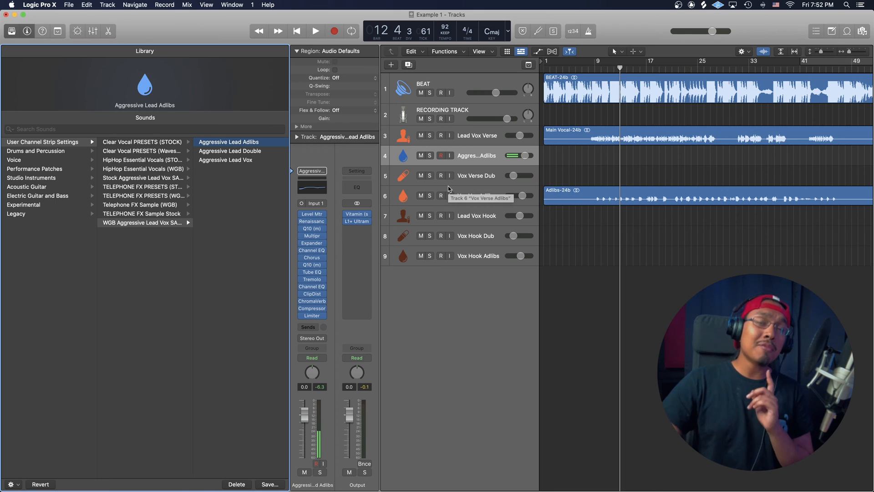
# - Try LA Crisp Lead Vox from HipHop Essential Vocals (WGB) on the new track and settle on NY Warm Lead Vox
pyautogui.click(140, 171)
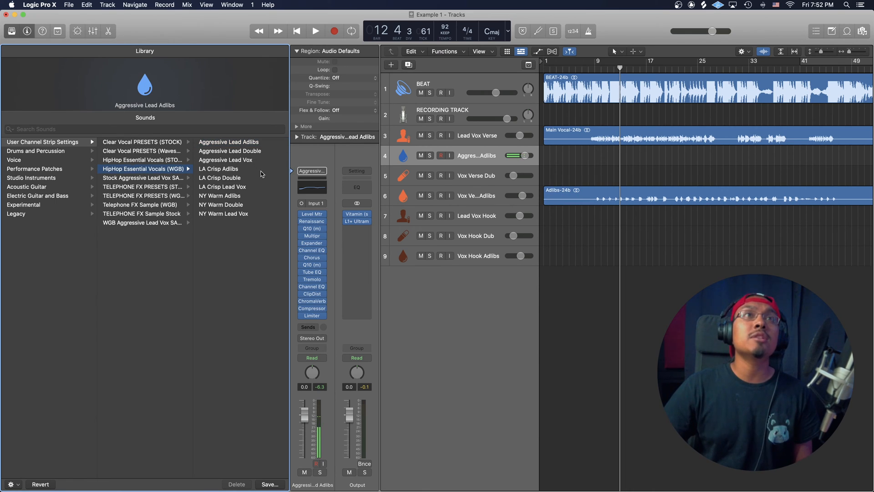
pyautogui.click(238, 186)
pyautogui.click(225, 214)
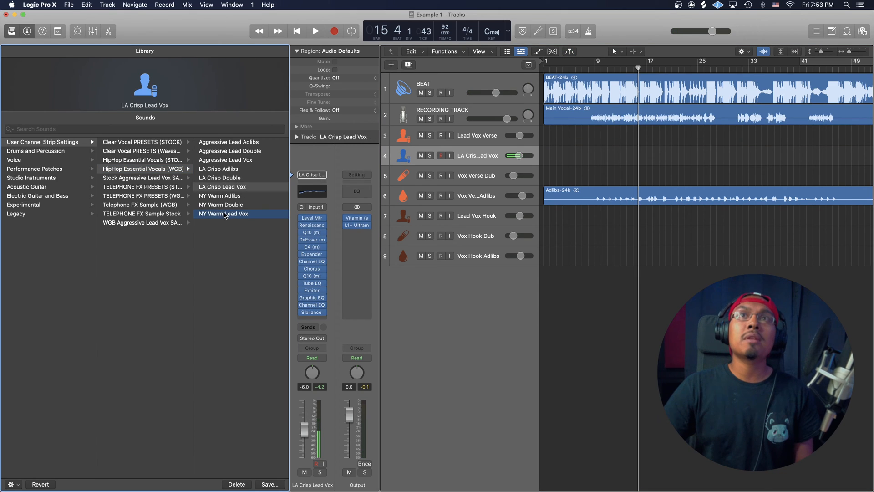
# - While playing from about bar 8, move the Main Vocal region to the NY Warm Lead Vox track and set that track's volume to -5.6 dB
pyautogui.click(590, 68)
pyautogui.press('space')
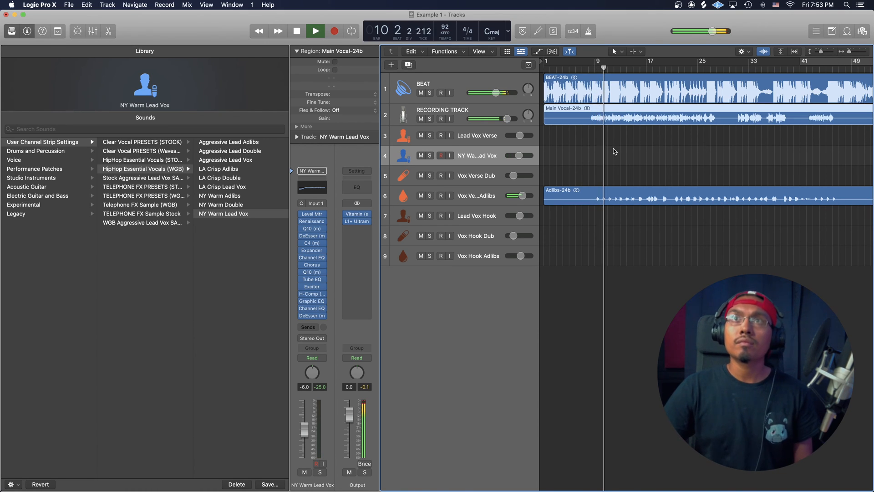
pyautogui.moveTo(580, 113); pyautogui.dragTo(581, 144)
pyautogui.moveTo(519, 155); pyautogui.dragTo(519, 155)
# - Check the channel strips' sends and levels in the mixer during playback, then hide the mixer and stop playback
pyautogui.press('x')
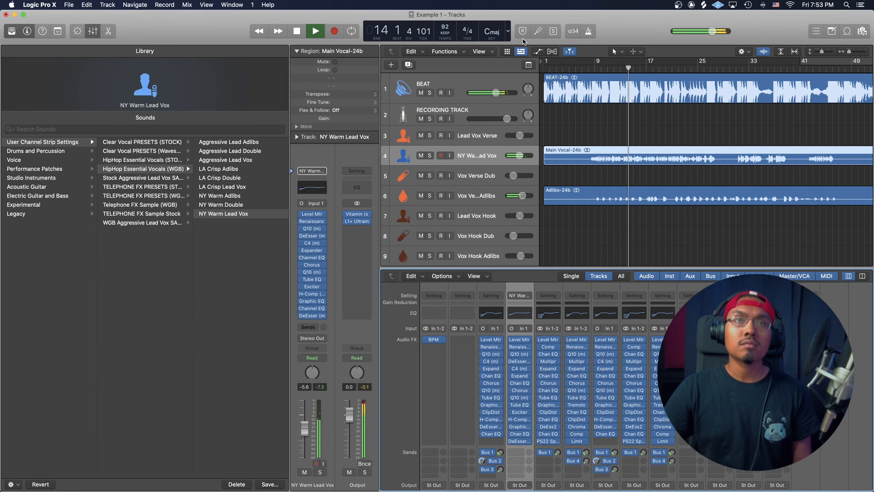
pyautogui.scroll(-5, 598, 306)
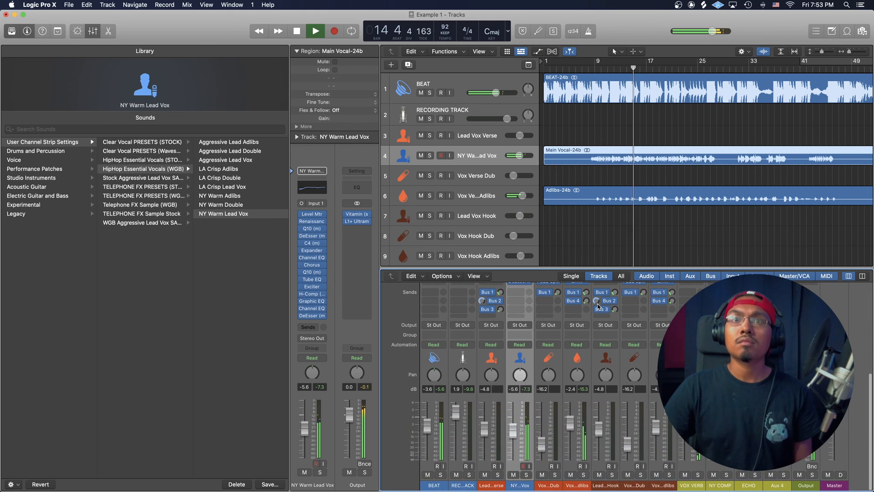
pyautogui.press('x')
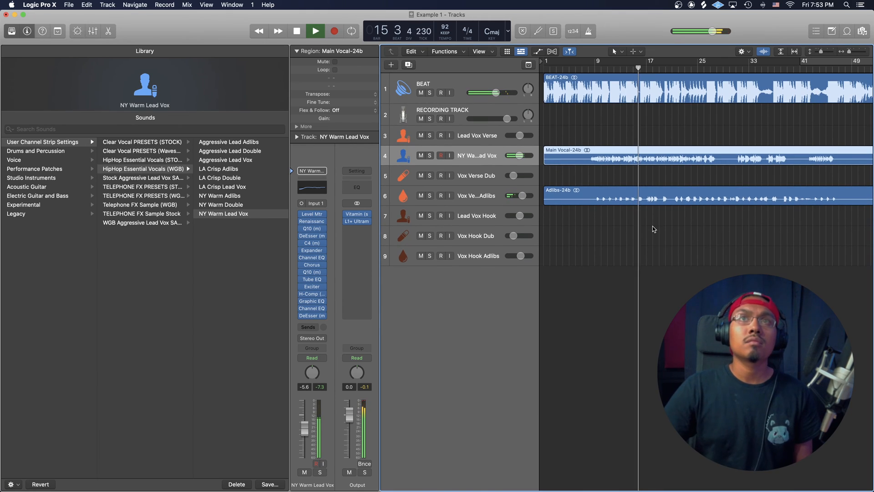
pyautogui.press('space')
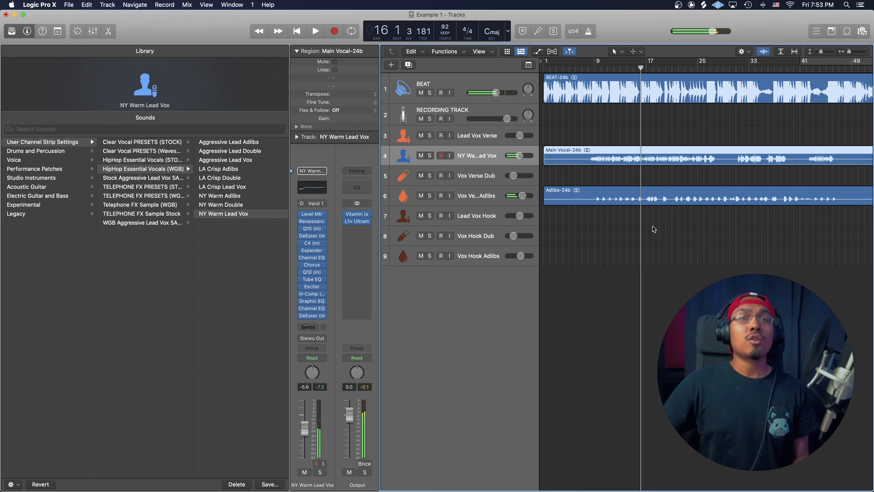